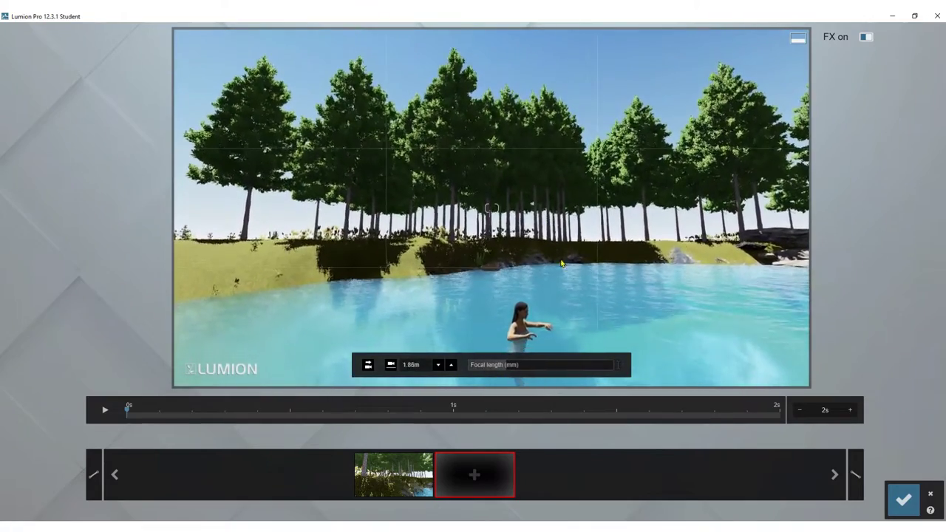
# - Add a second camera keyframe showing the woman in the water with the tree-lined shore behind her
pyautogui.scroll(-3, 594, 317)
pyautogui.scroll(5, 594, 315)
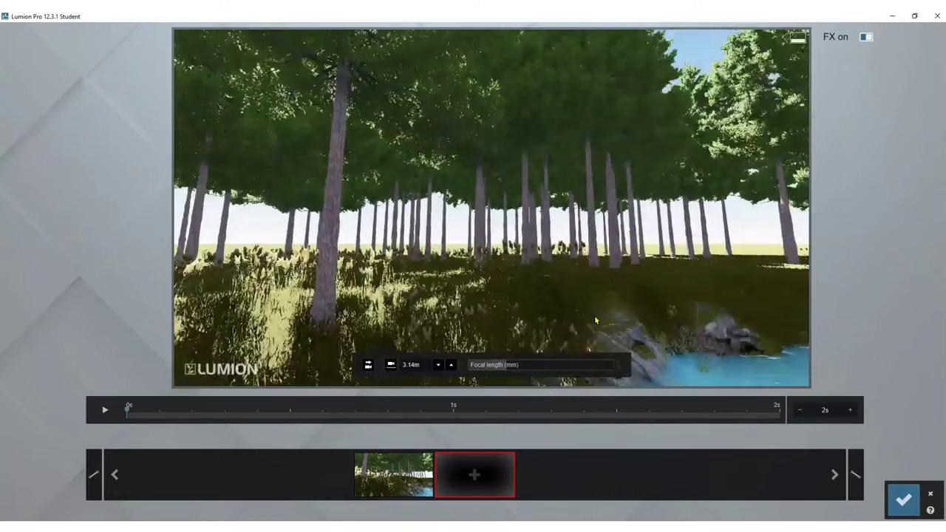
pyautogui.press('w')
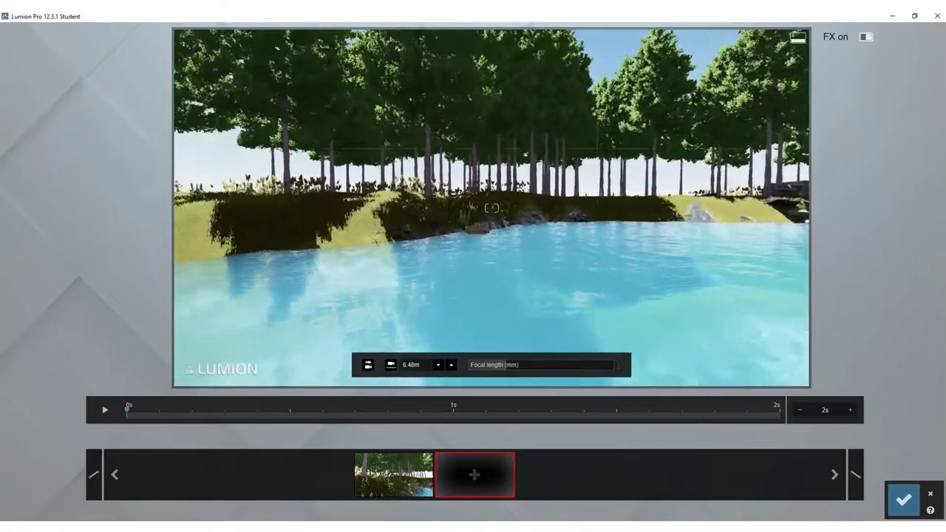
pyautogui.press('e')
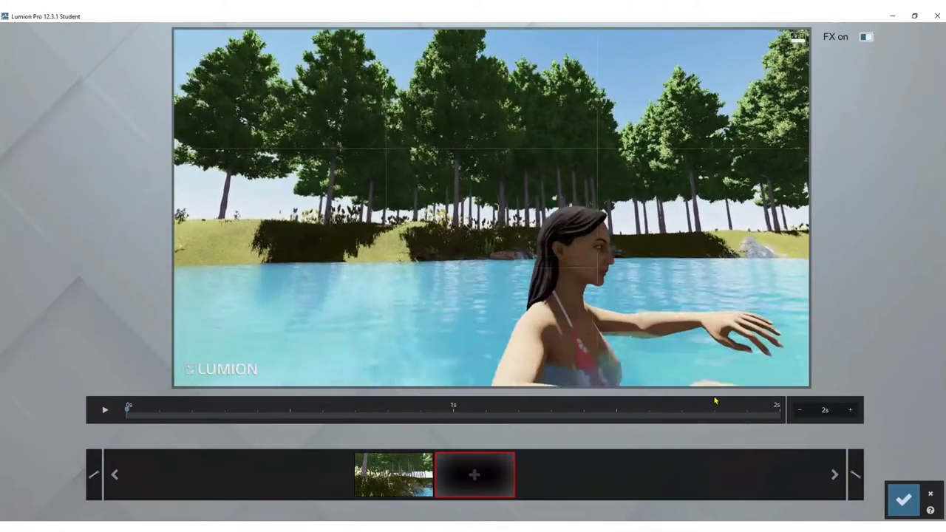
pyautogui.click(475, 475)
# - Move the camera around to the woman's front and add a camera keyframe facing her with outstretched arms
pyautogui.moveTo(657, 368); pyautogui.dragTo(454, 383, button='right')
pyautogui.press('d')
pyautogui.press('d')
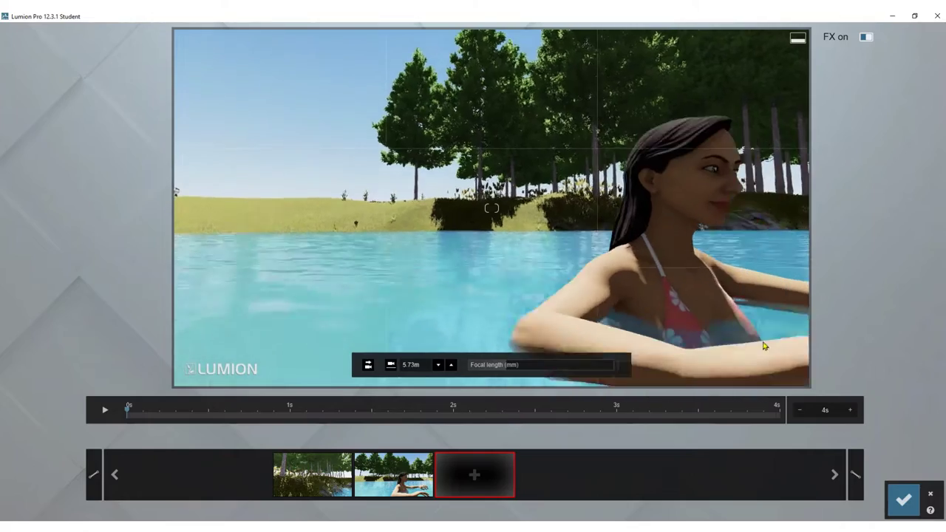
pyautogui.press('a')
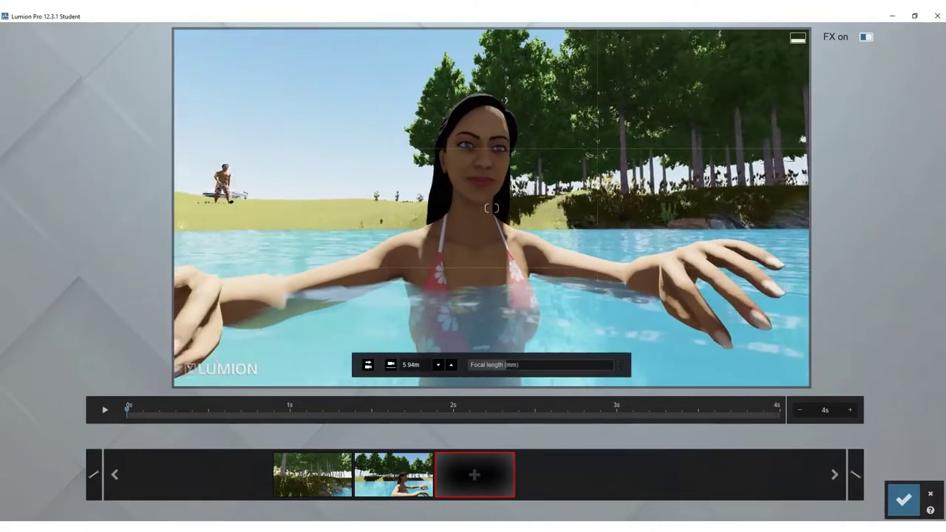
pyautogui.click(469, 478)
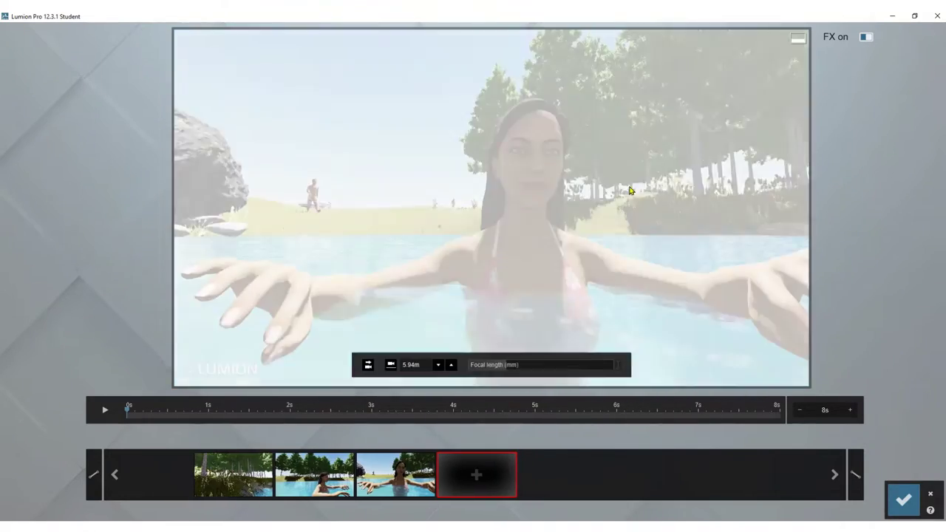
# - Add two camera keyframes panning from the woman's outstretched arm to the boulders and twisted tree across the water
pyautogui.press('a')
pyautogui.moveTo(611, 221); pyautogui.dragTo(493, 216, button='right')
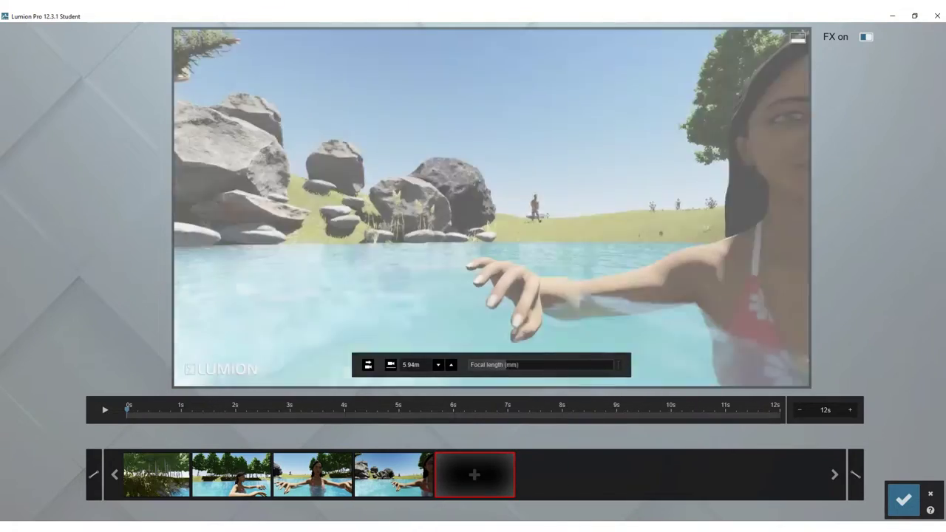
pyautogui.moveTo(656, 324); pyautogui.dragTo(536, 323, button='right')
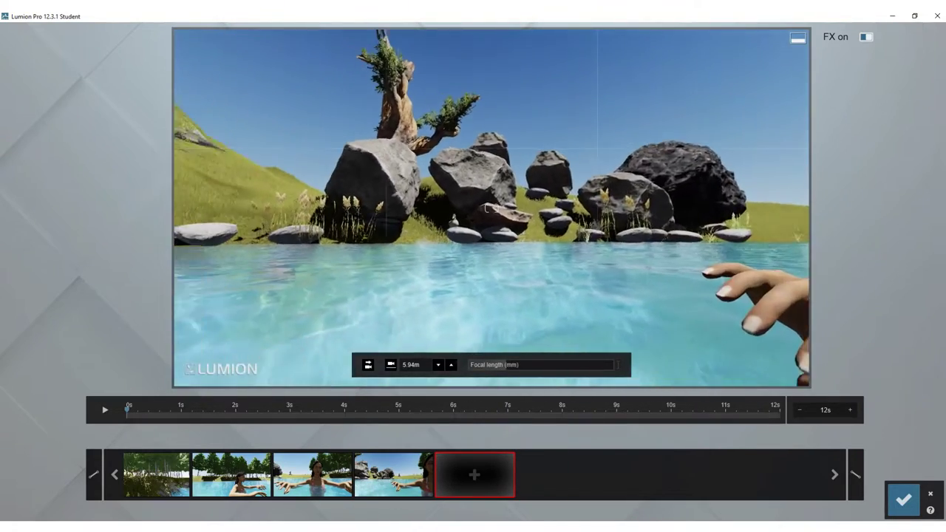
pyautogui.press('a')
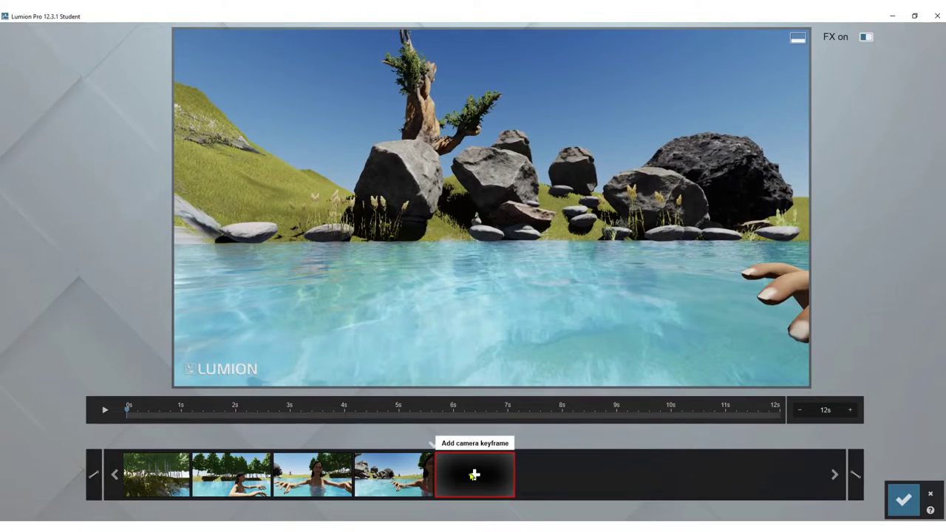
# - Bring the camera in towards the rocky shore and add a camera keyframe of the duck sitting on the pale stone
pyautogui.press('w')
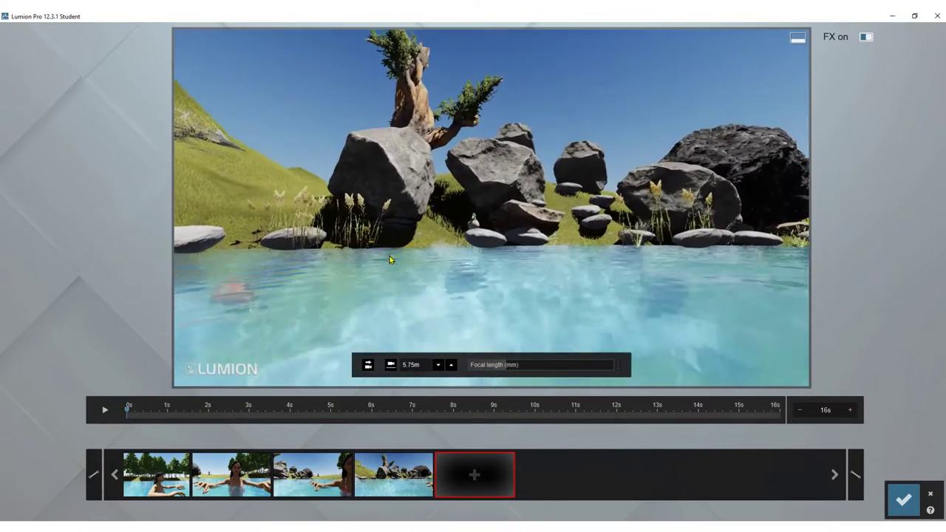
pyautogui.press('w')
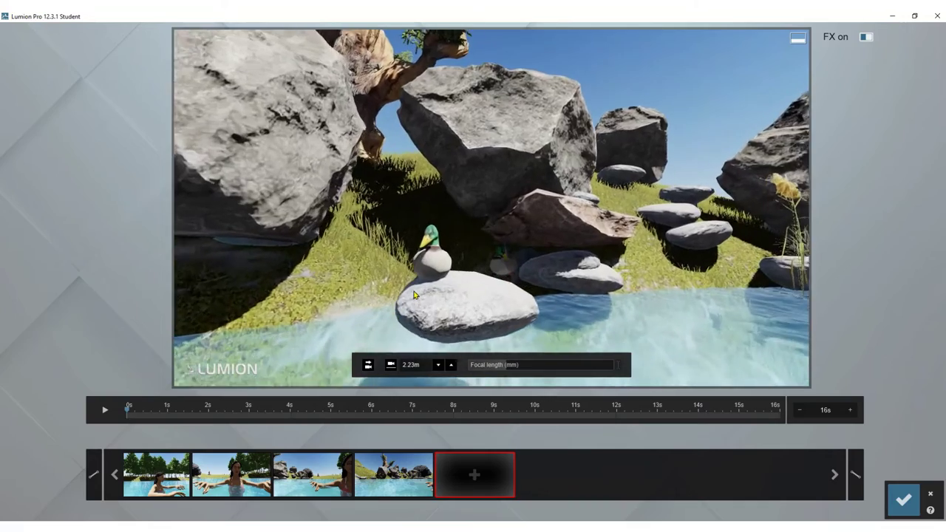
pyautogui.press('w')
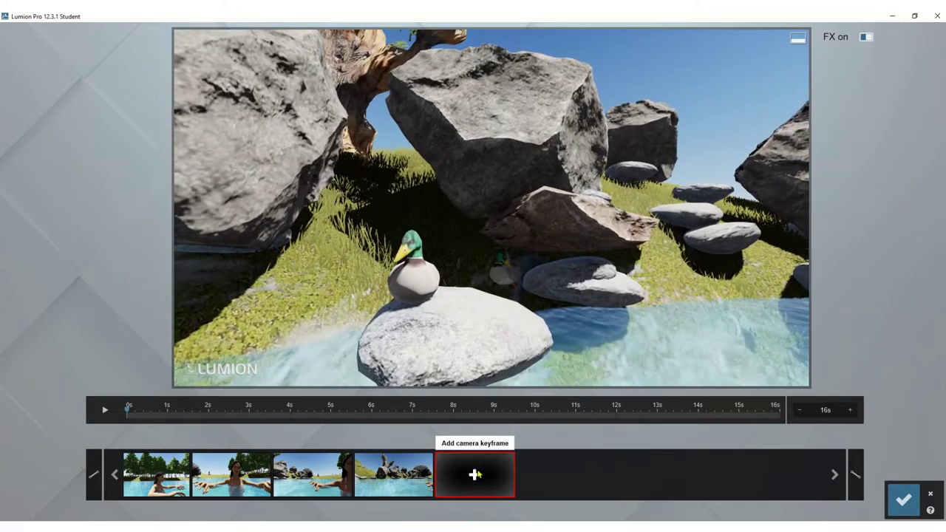
pyautogui.click(476, 475)
# - Add a close camera keyframe of the second duck in the shaded grass beneath the boulders at the water's edge
pyautogui.moveTo(570, 226); pyautogui.dragTo(539, 275, button='right')
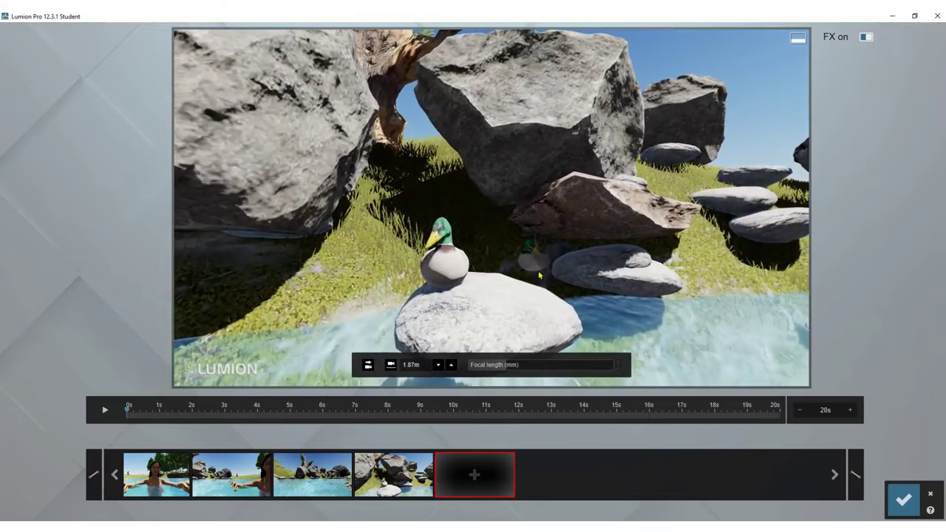
pyautogui.press('w')
pyautogui.moveTo(588, 243); pyautogui.dragTo(577, 238, button='right')
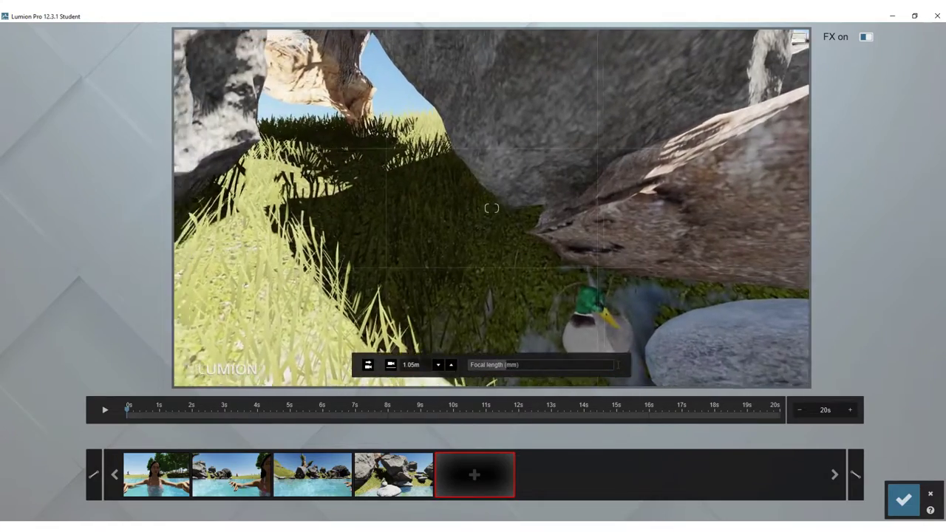
pyautogui.moveTo(491, 208); pyautogui.dragTo(579, 184, button='right')
pyautogui.press('w')
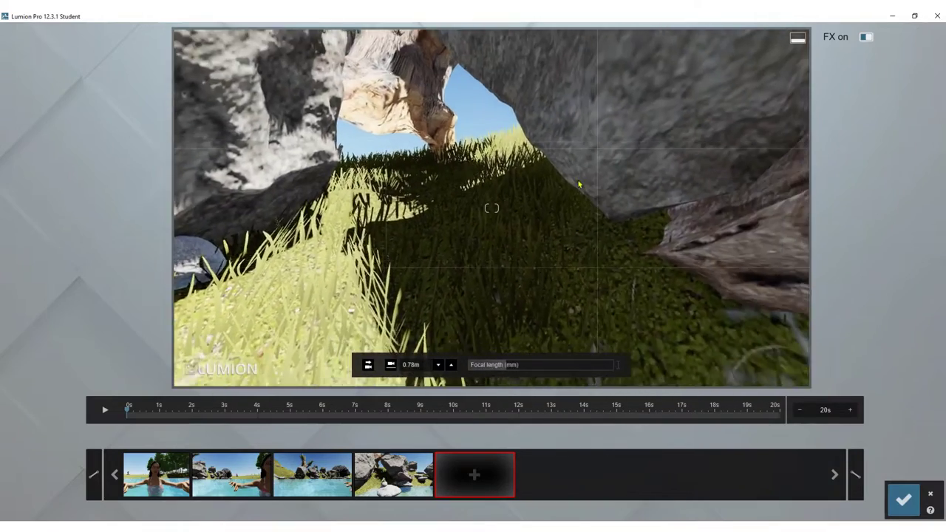
pyautogui.press('s')
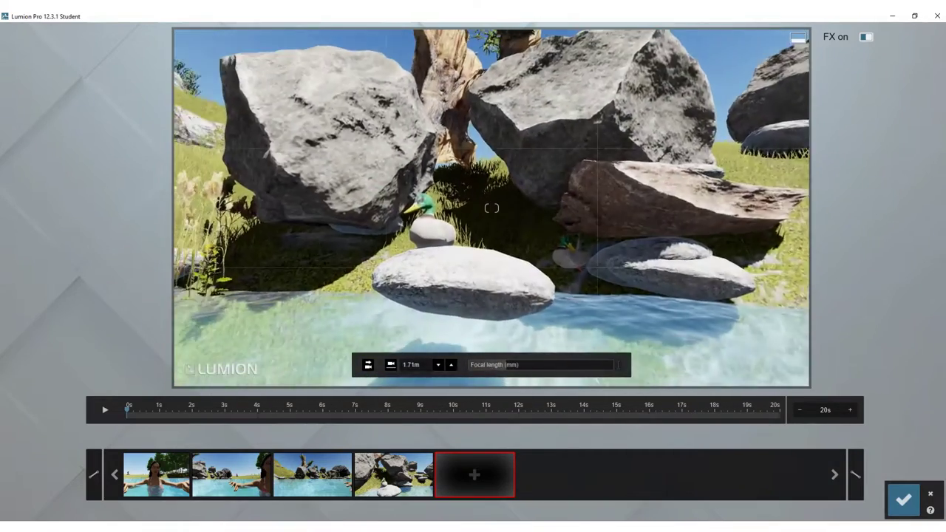
pyautogui.moveTo(492, 208); pyautogui.dragTo(491, 209, button='right')
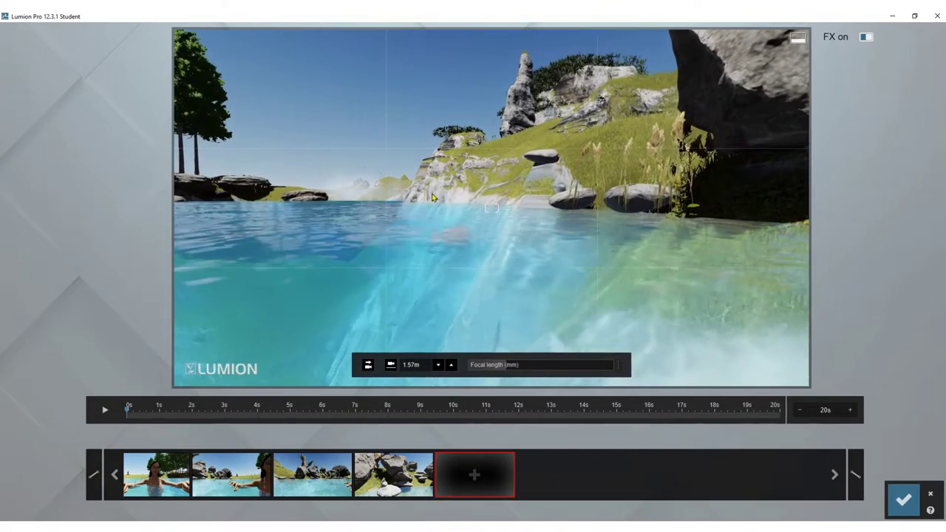
pyautogui.press('q')
pyautogui.press('d')
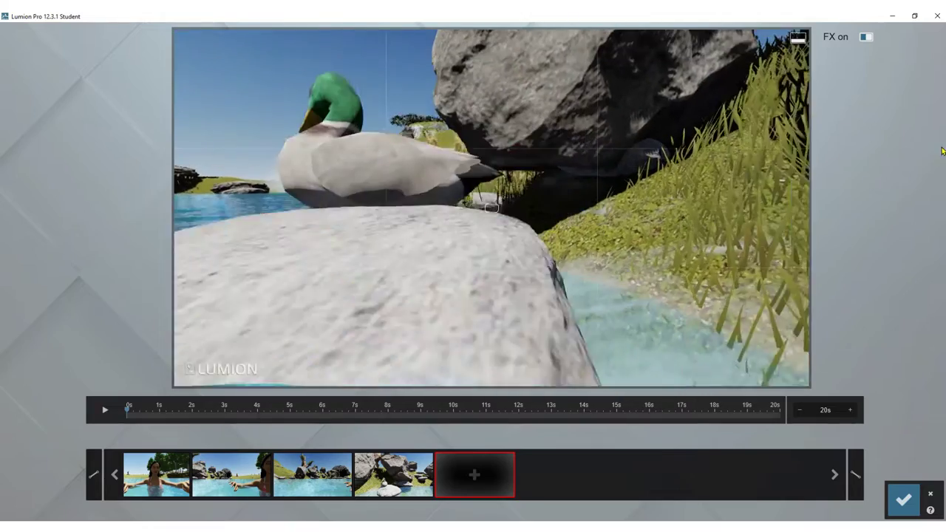
pyautogui.moveTo(942, 151); pyautogui.dragTo(768, 152, button='right')
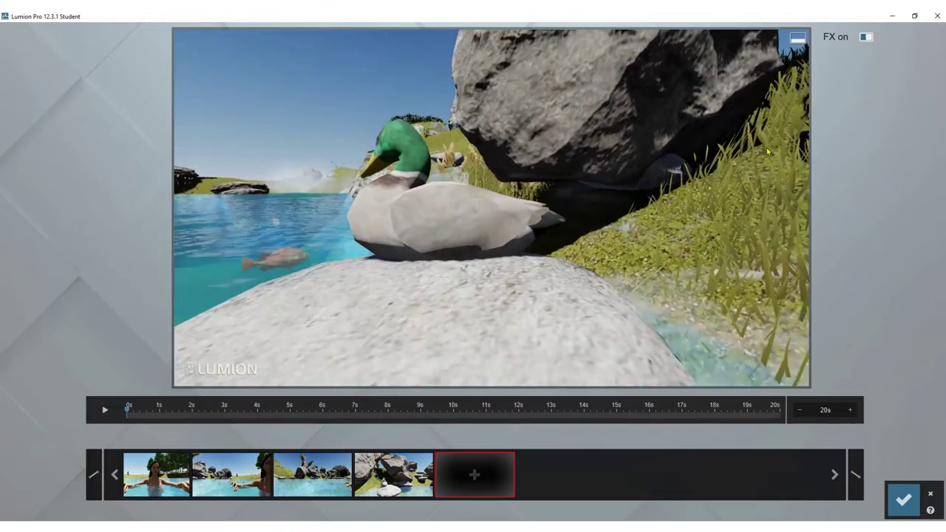
pyautogui.press('w')
pyautogui.moveTo(421, 213); pyautogui.dragTo(557, 205, button='right')
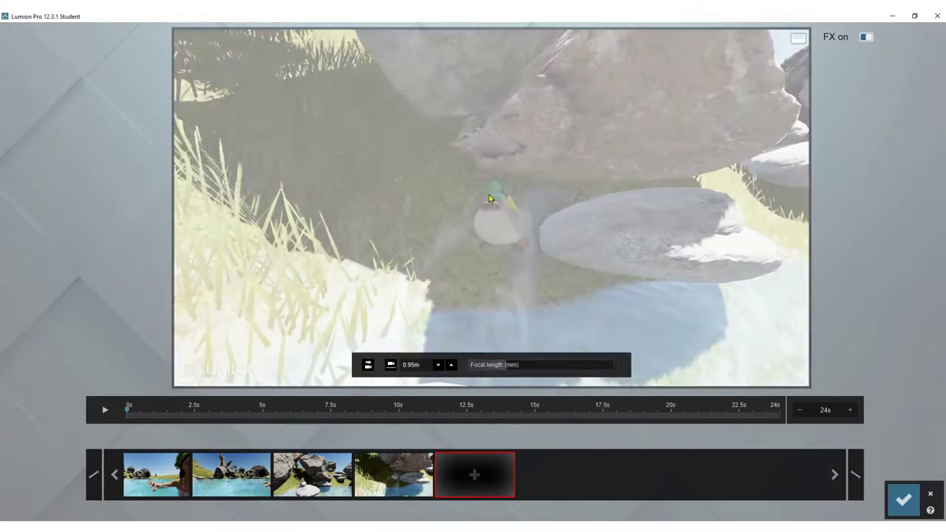
# - Add a camera keyframe showing the duck on the pale stone from the side, with the lake behind it
pyautogui.moveTo(488, 194); pyautogui.dragTo(207, 179, button='right')
pyautogui.moveTo(694, 221); pyautogui.dragTo(479, 217, button='right')
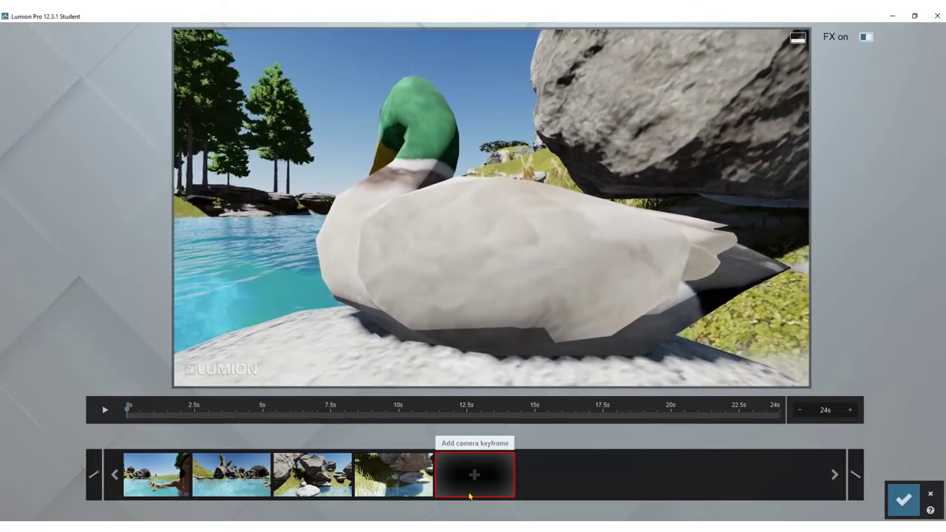
pyautogui.moveTo(617, 210); pyautogui.dragTo(562, 246, button='right')
# - Take the camera underwater and add a camera keyframe framing the two fish beside the submerged slope
pyautogui.scroll(2, 561, 245)
pyautogui.scroll(3, 564, 262)
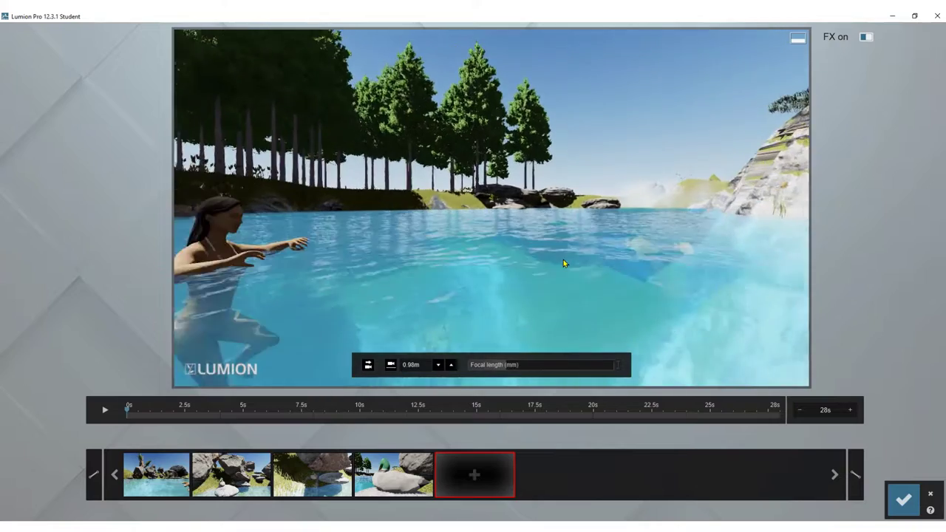
pyautogui.scroll(-5, 566, 263)
pyautogui.scroll(3, 582, 265)
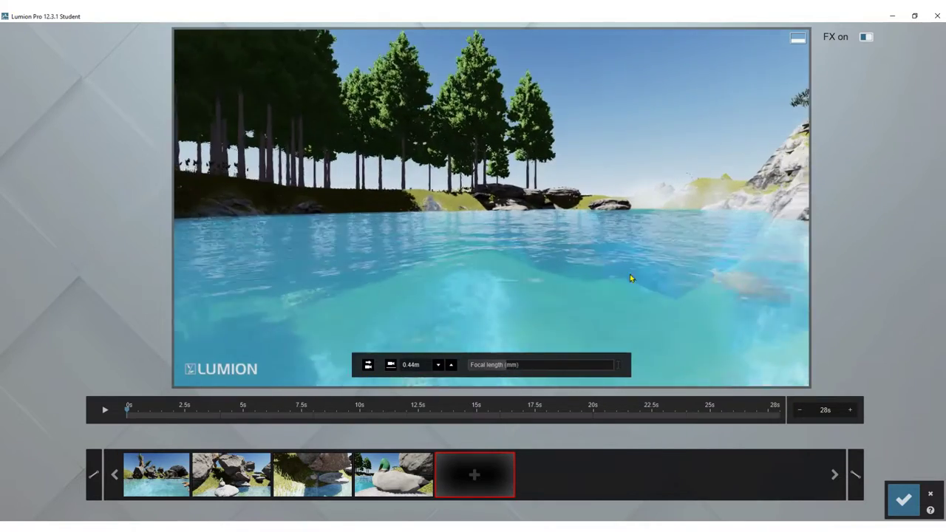
pyautogui.moveTo(629, 274); pyautogui.dragTo(784, 310, button='right')
pyautogui.scroll(3, 535, 229)
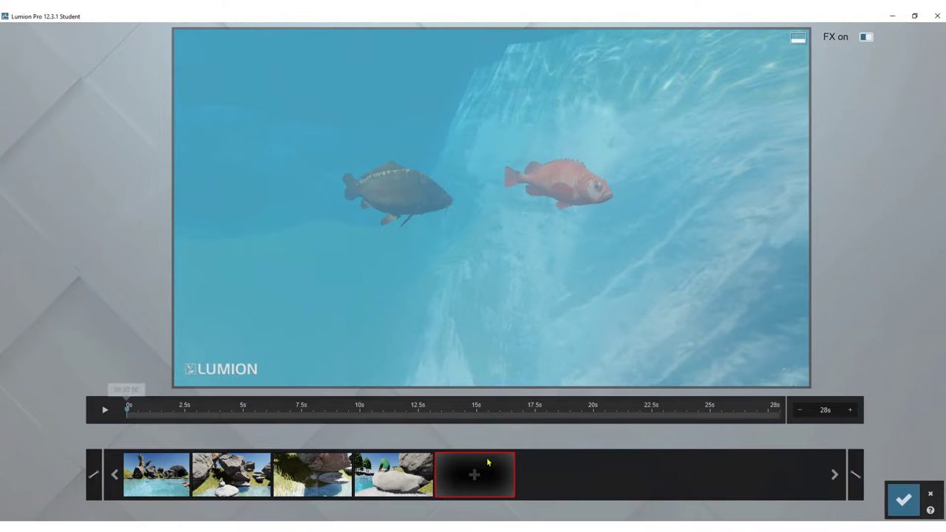
pyautogui.click(473, 476)
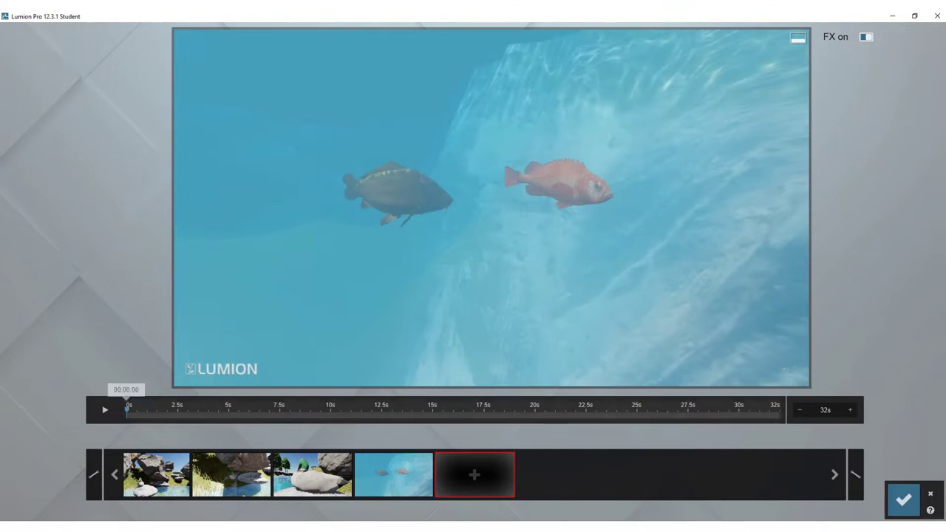
# - Save the recorded camera path as clip 3 and play it back
pyautogui.click(916, 502)
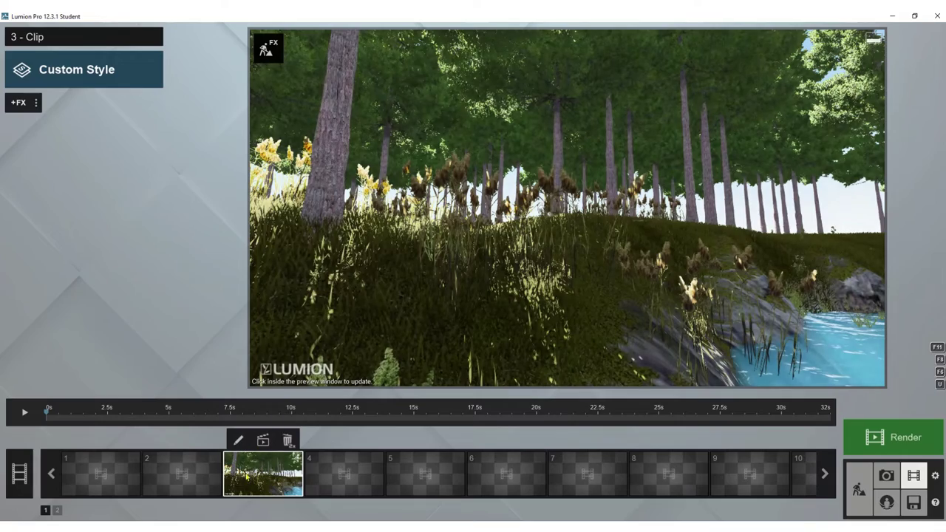
pyautogui.click(25, 412)
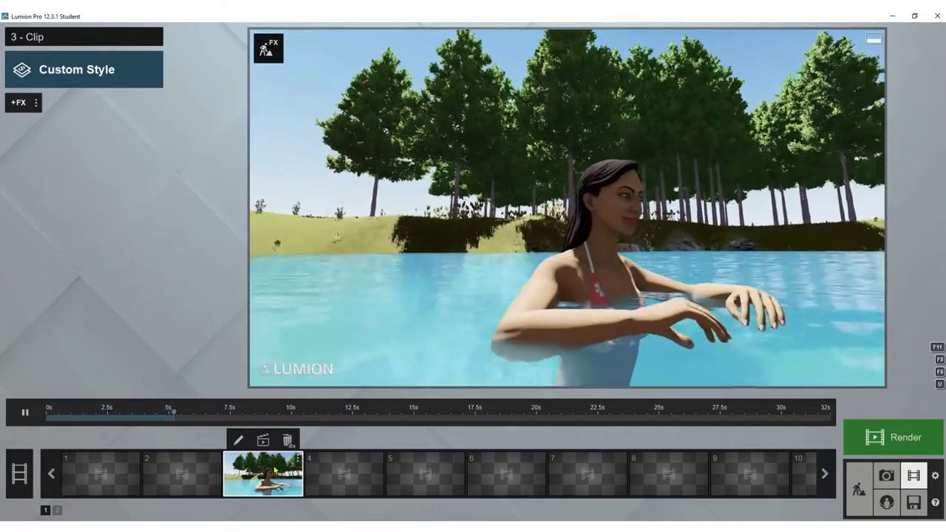
# - Reopen clip 3 for editing at its last underwater keyframe and lengthen the clip to 34 seconds
pyautogui.click(238, 441)
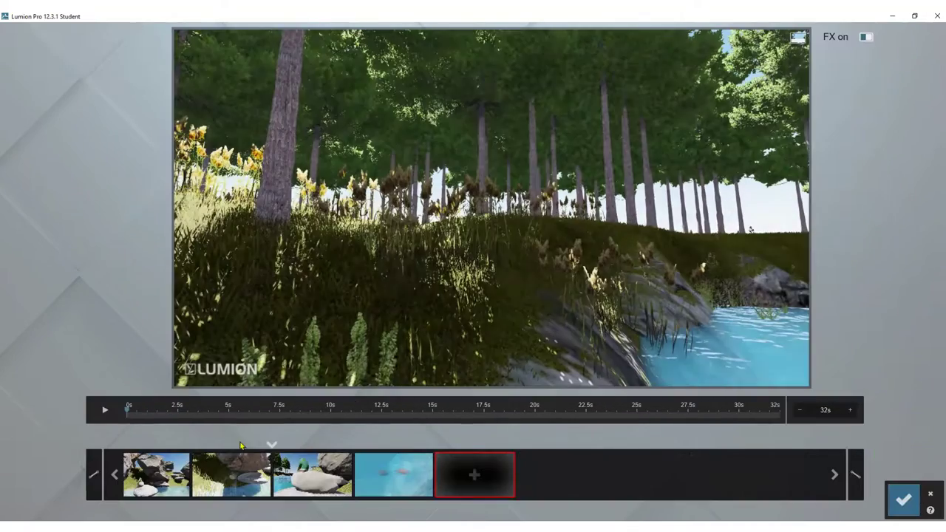
pyautogui.click(430, 474)
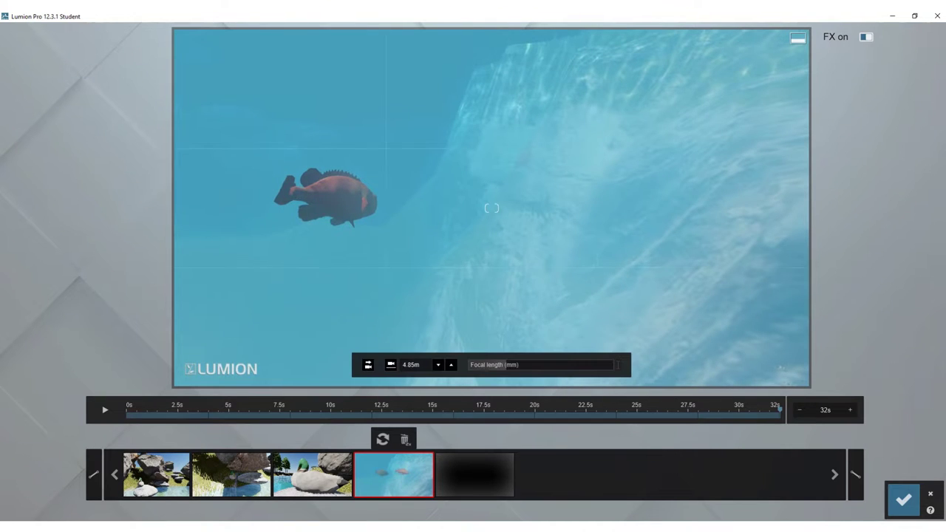
pyautogui.moveTo(491, 208); pyautogui.dragTo(332, 208, button='right')
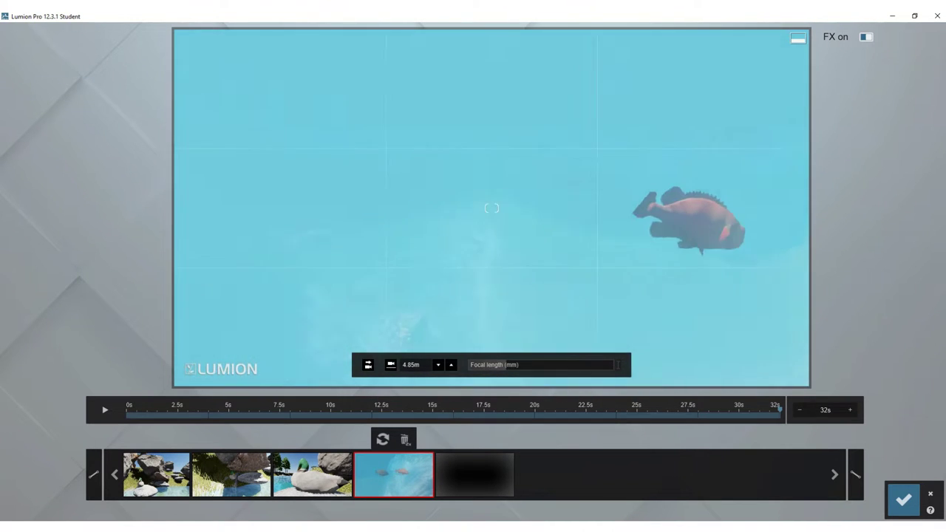
pyautogui.press('a')
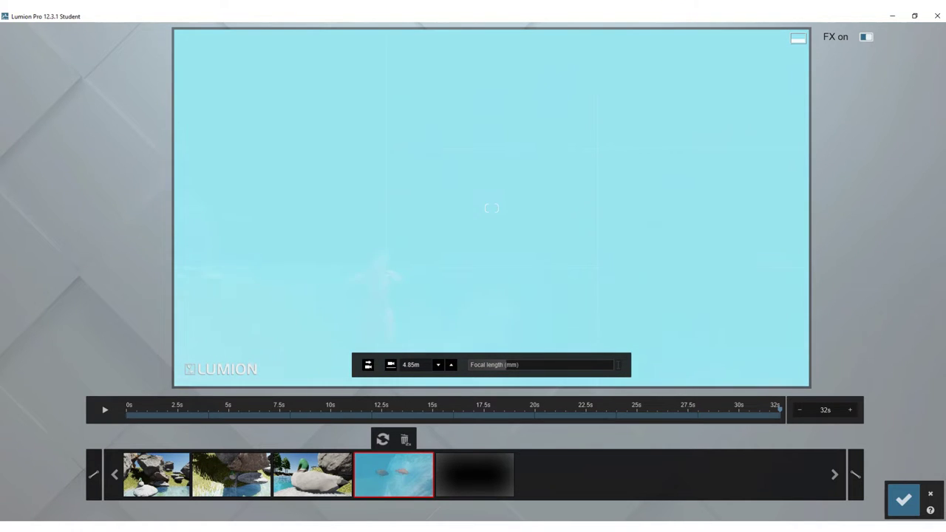
pyautogui.moveTo(491, 208); pyautogui.dragTo(439, 198, button='right')
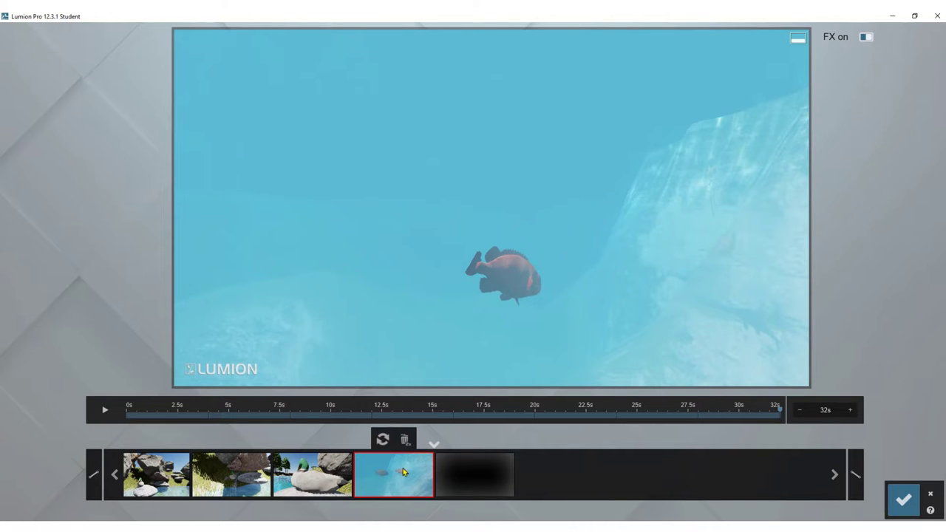
pyautogui.press('d')
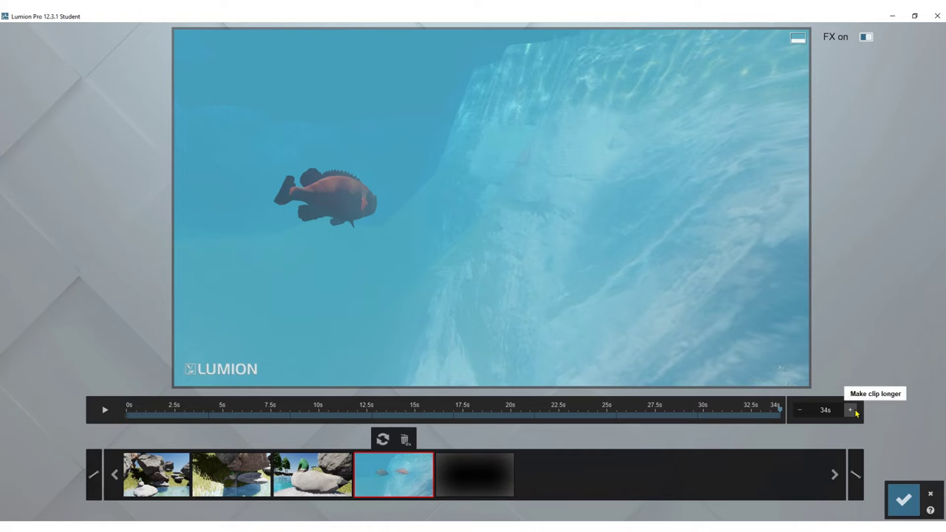
# - Save the new clip length and play the camera path from the start in the clip editor
pyautogui.click(902, 500)
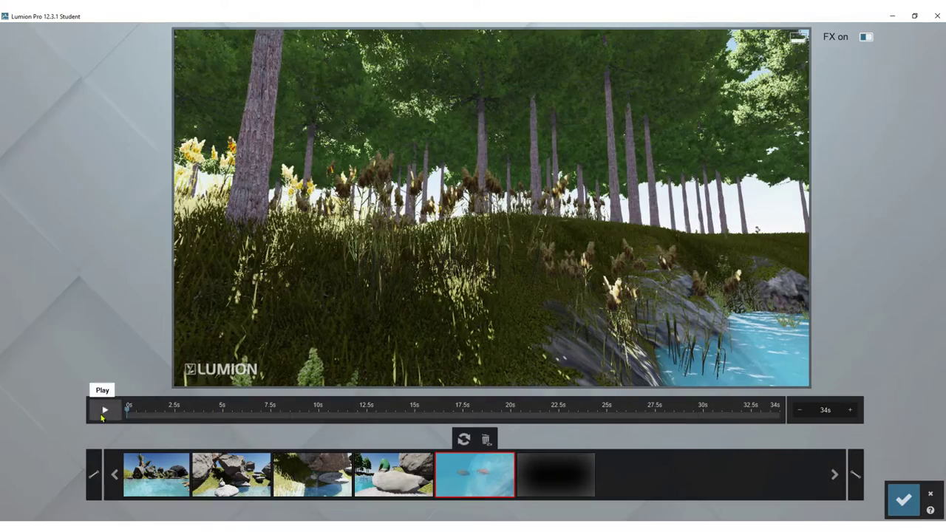
pyautogui.click(104, 410)
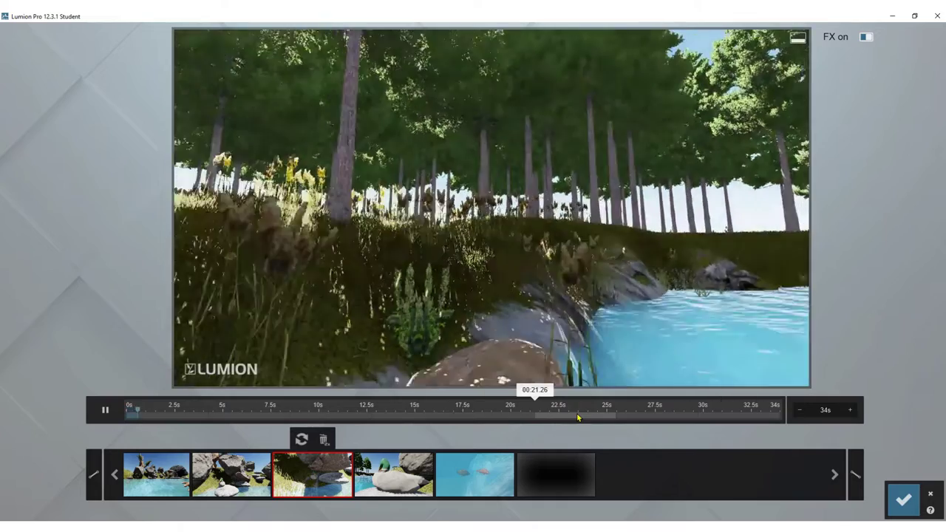
# - Stop the playback, return to the last underwater keyframe and add a camera keyframe turned toward open water with the red fish off-centre
pyautogui.moveTo(478, 485)
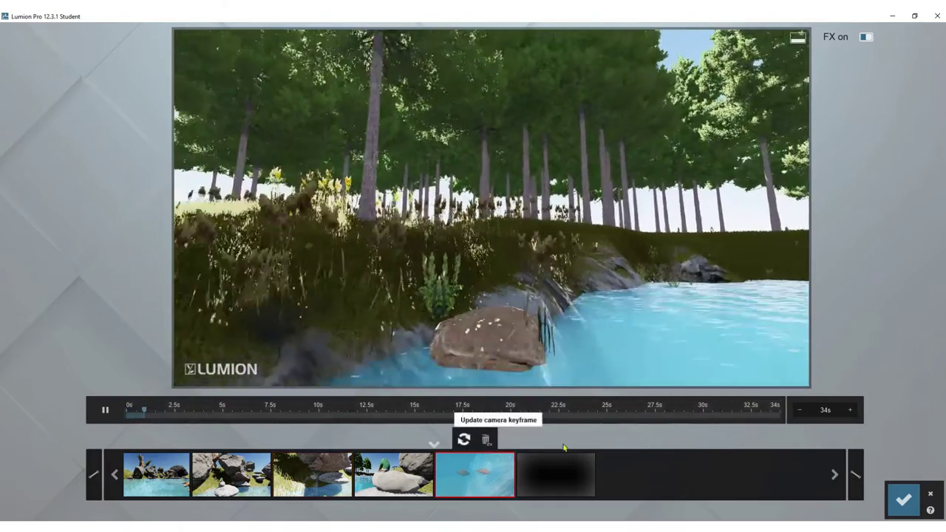
pyautogui.click(105, 409)
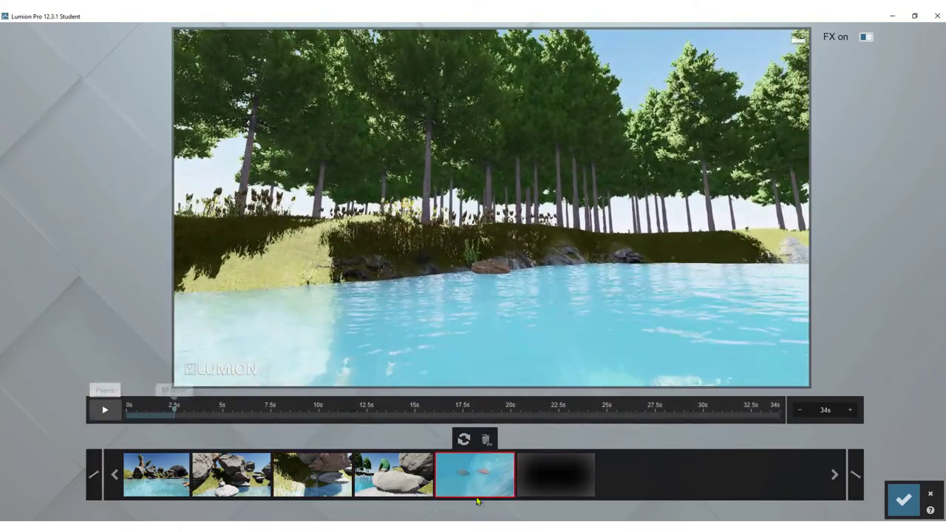
pyautogui.click(474, 473)
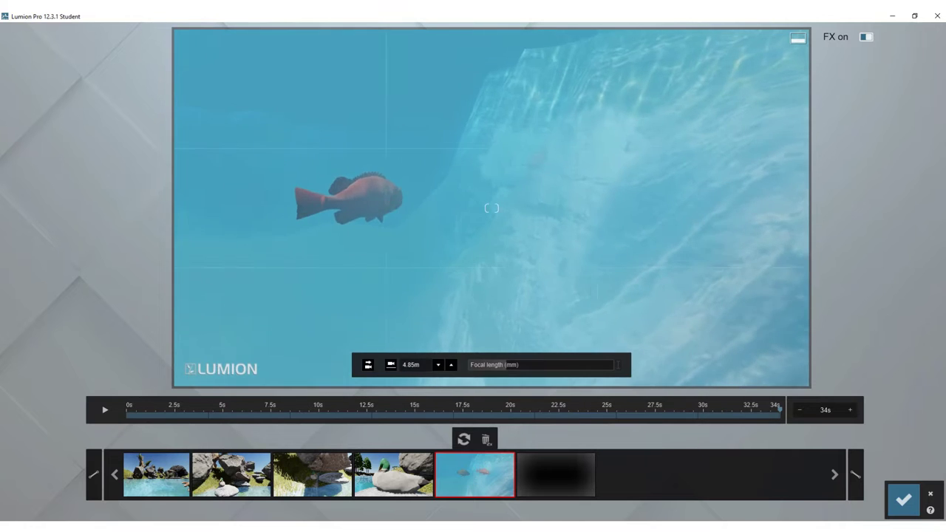
pyautogui.moveTo(492, 207); pyautogui.dragTo(316, 179, button='right')
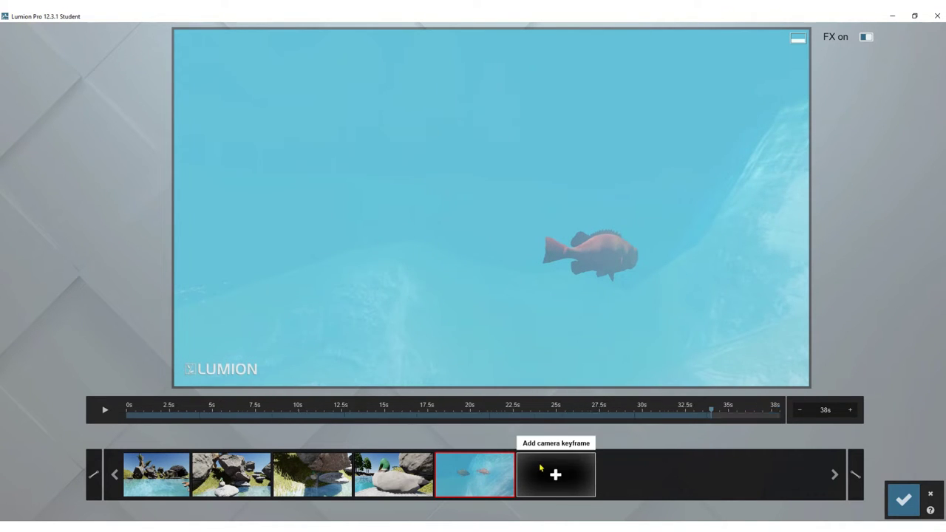
pyautogui.click(540, 467)
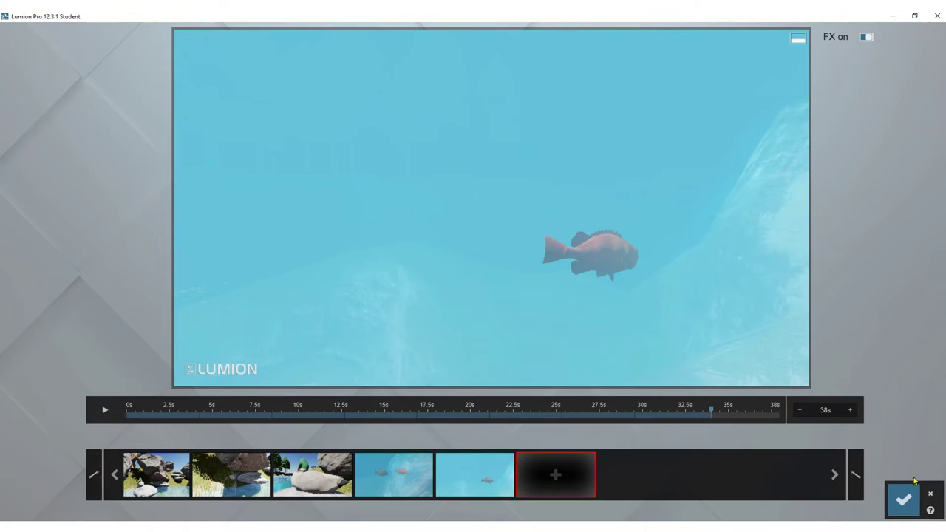
# - Save the extended camera path to clip 3 and play the clip from the start
pyautogui.click(904, 500)
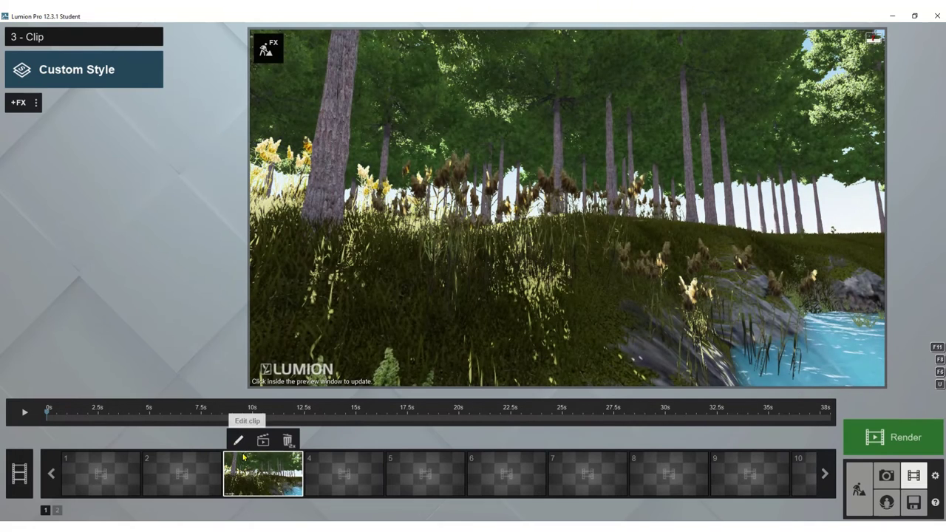
pyautogui.click(26, 411)
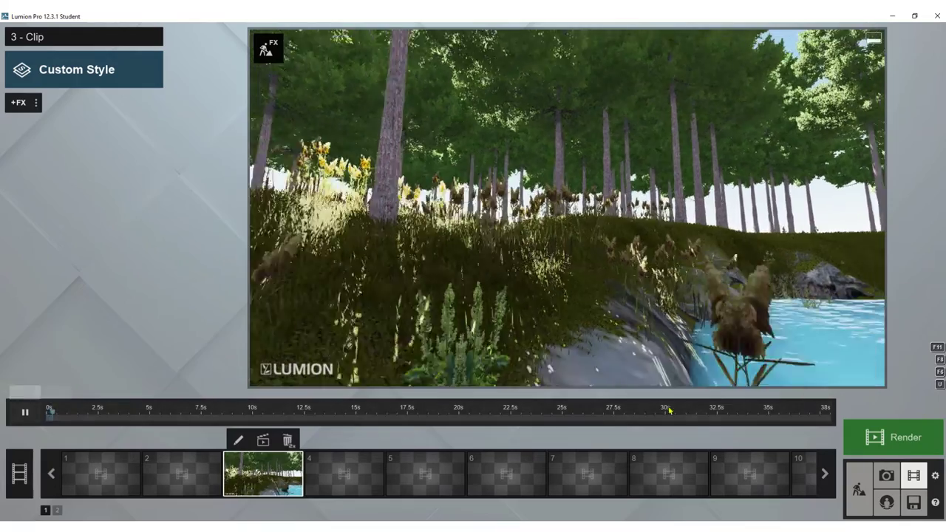